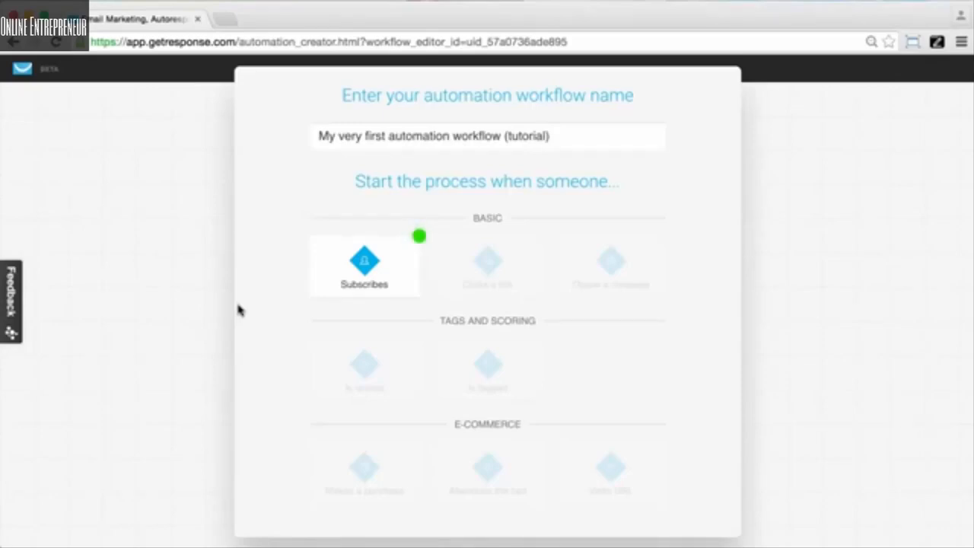
- Start the workflow with the Subscribes trigger and connect a Send message action to its met-condition output
{"action": "left_click", "coordinate": [356, 278]}
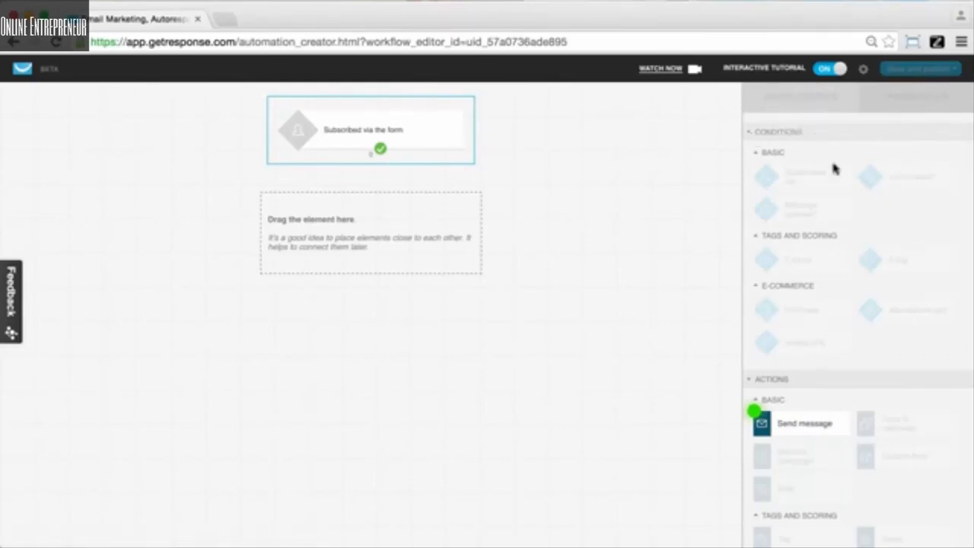
{"action": "scroll", "coordinate": [808, 392], "scroll_direction": "down", "scroll_amount": 2}
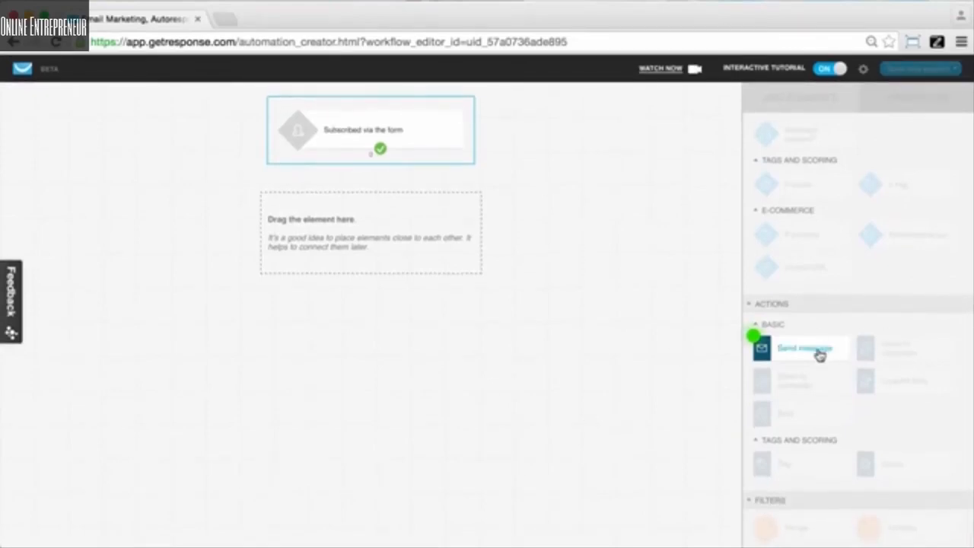
{"action": "left_click_drag", "start_coordinate": [819, 356], "coordinate": [365, 203]}
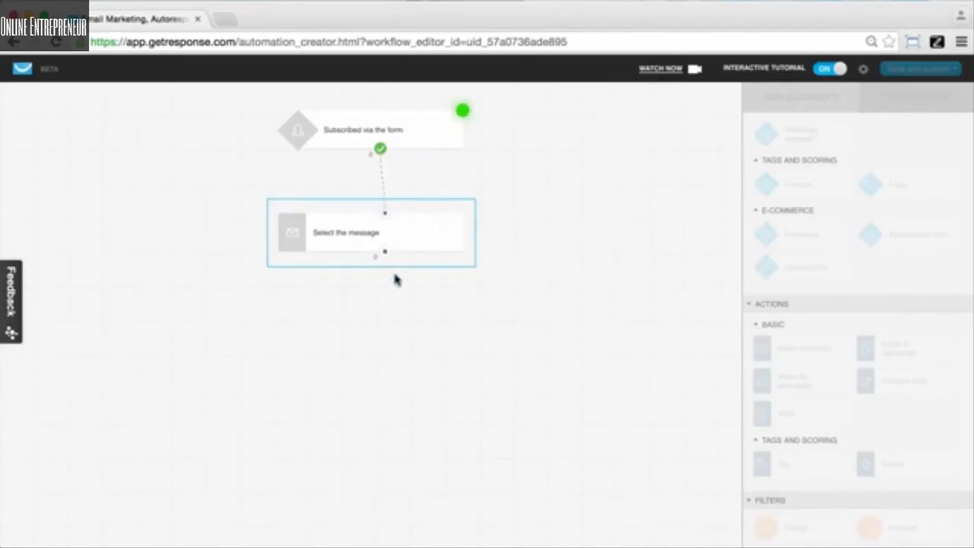
{"action": "left_click", "coordinate": [382, 152]}
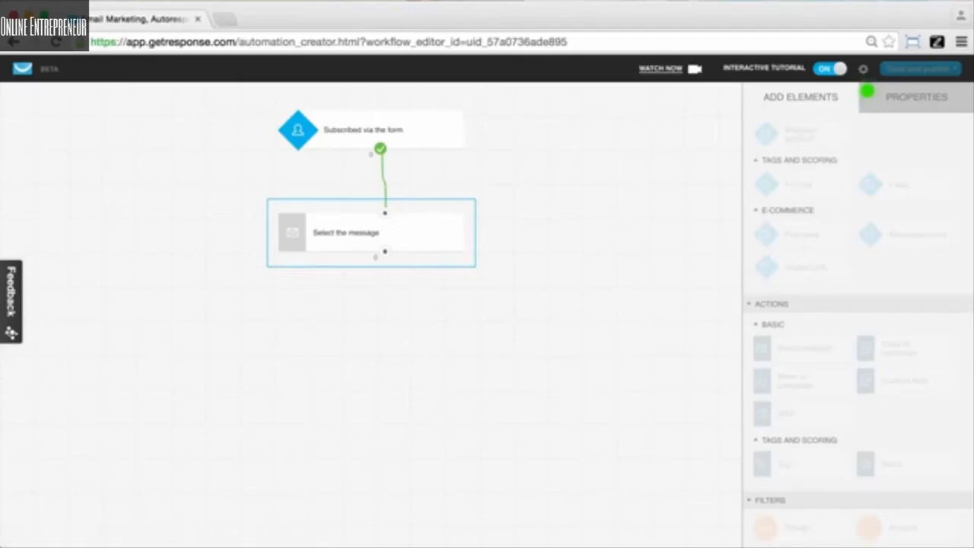
- Choose Tutorial message as the message for the Send message action
{"action": "left_click", "coordinate": [925, 104]}
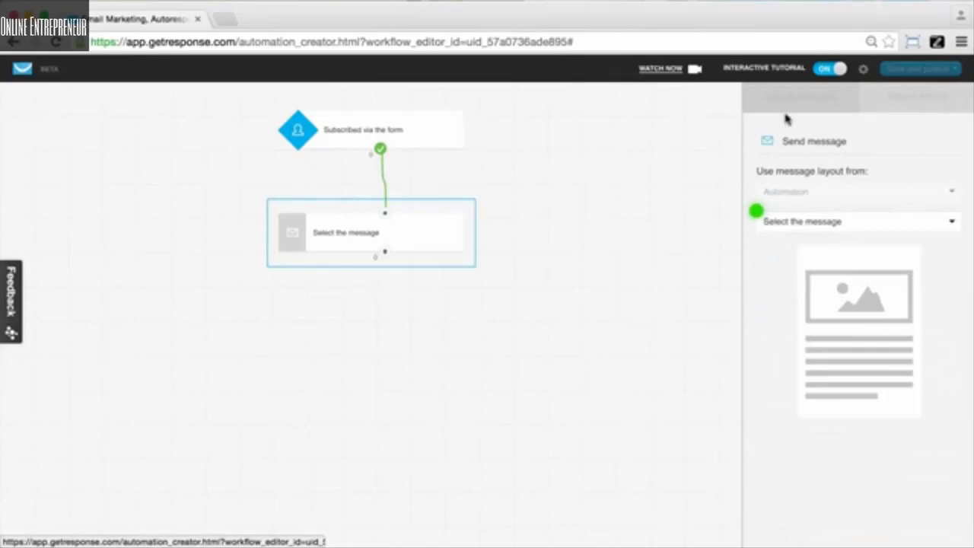
{"action": "left_click", "coordinate": [880, 226]}
{"action": "left_click", "coordinate": [815, 258]}
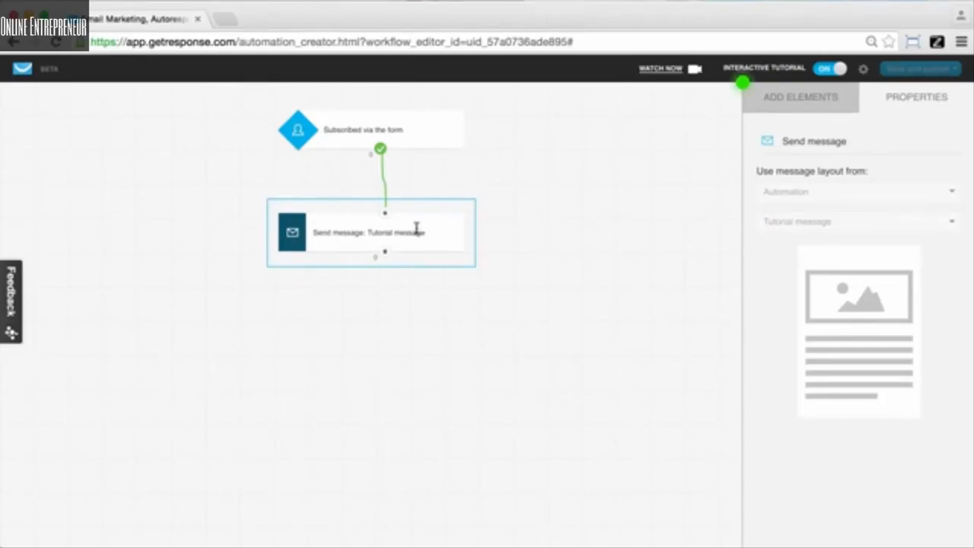
- Connect a Message opened condition below the Send message action and a Link clicked condition to its met-condition branch
{"action": "left_click", "coordinate": [817, 110]}
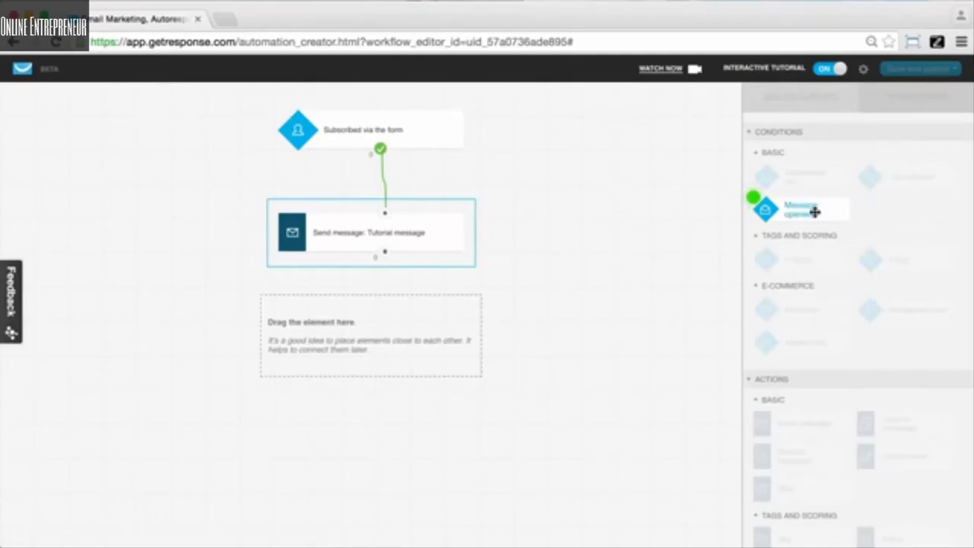
{"action": "left_click_drag", "start_coordinate": [815, 212], "coordinate": [392, 305]}
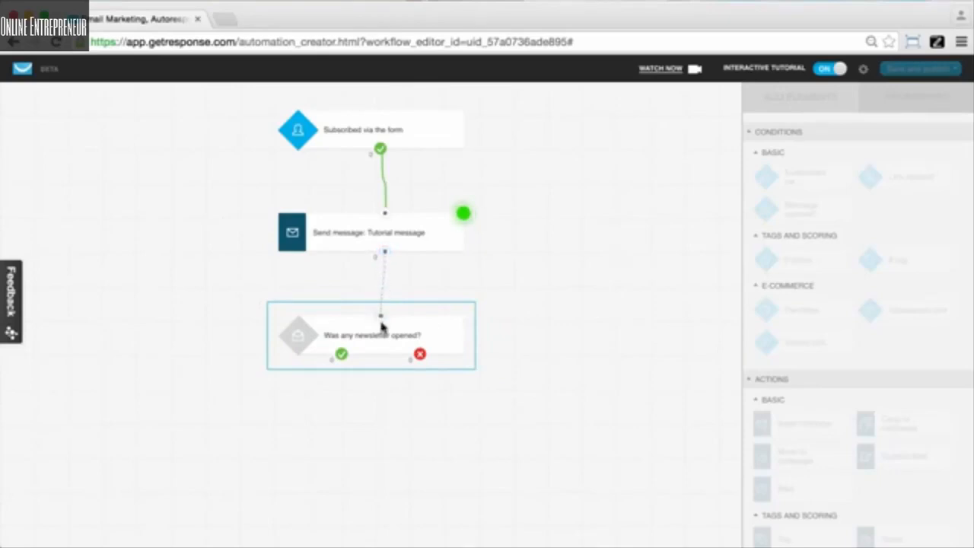
{"action": "left_click_drag", "start_coordinate": [381, 315], "coordinate": [385, 251]}
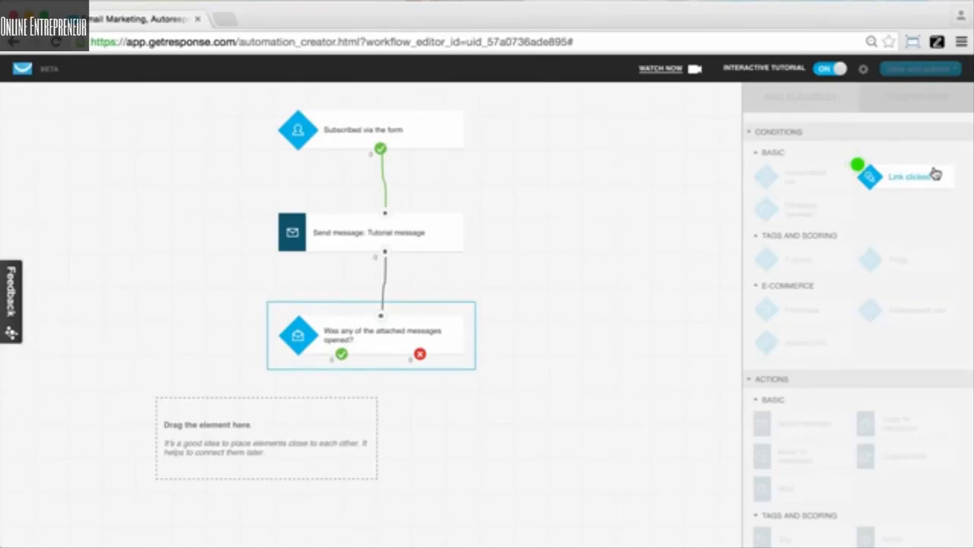
{"action": "left_click_drag", "start_coordinate": [934, 168], "coordinate": [267, 418]}
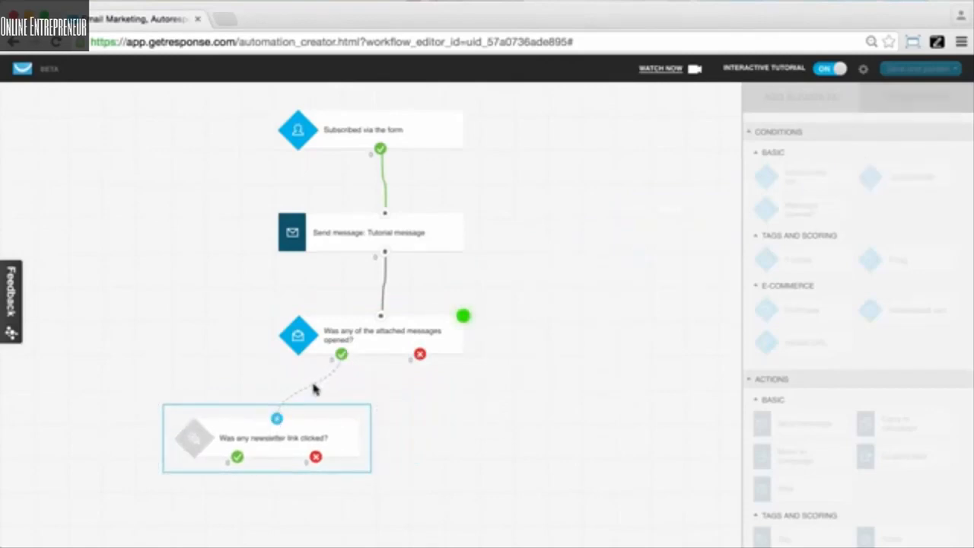
{"action": "left_click_drag", "start_coordinate": [289, 415], "coordinate": [344, 360]}
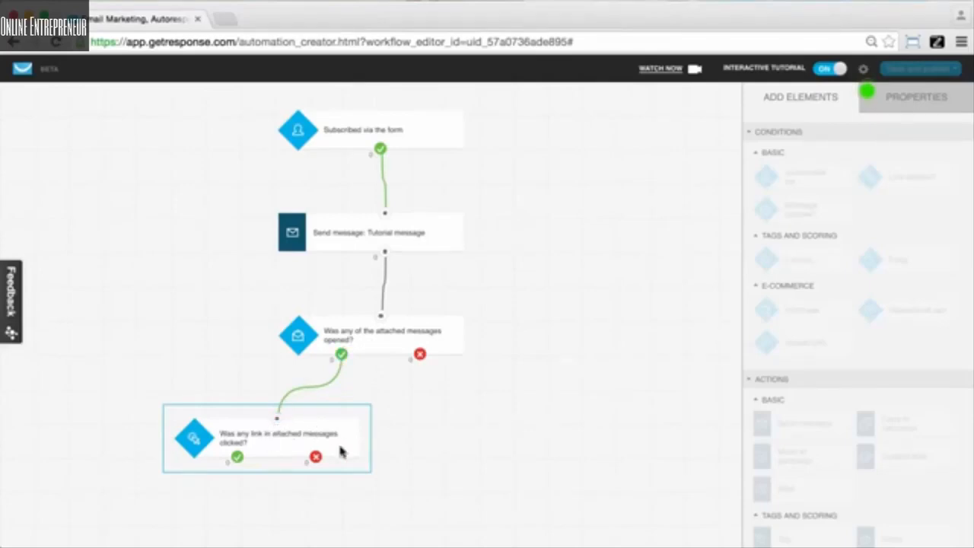
{"action": "left_click", "coordinate": [880, 104]}
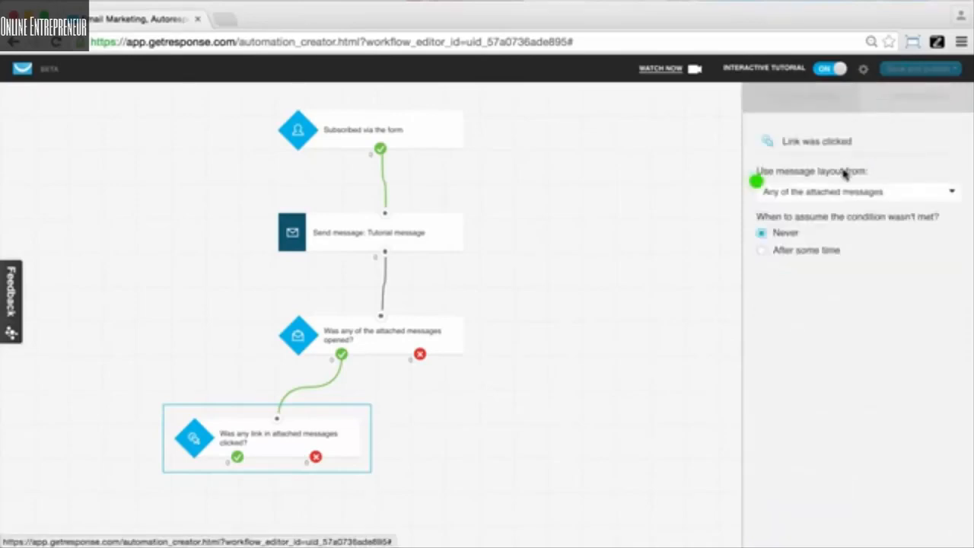
{"action": "left_click", "coordinate": [832, 193]}
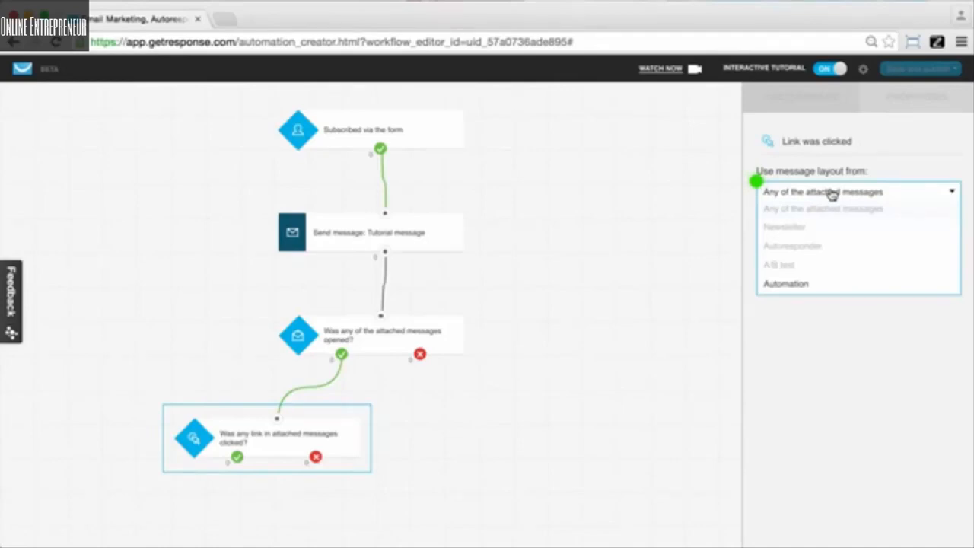
{"action": "left_click", "coordinate": [785, 286]}
{"action": "left_click", "coordinate": [835, 225]}
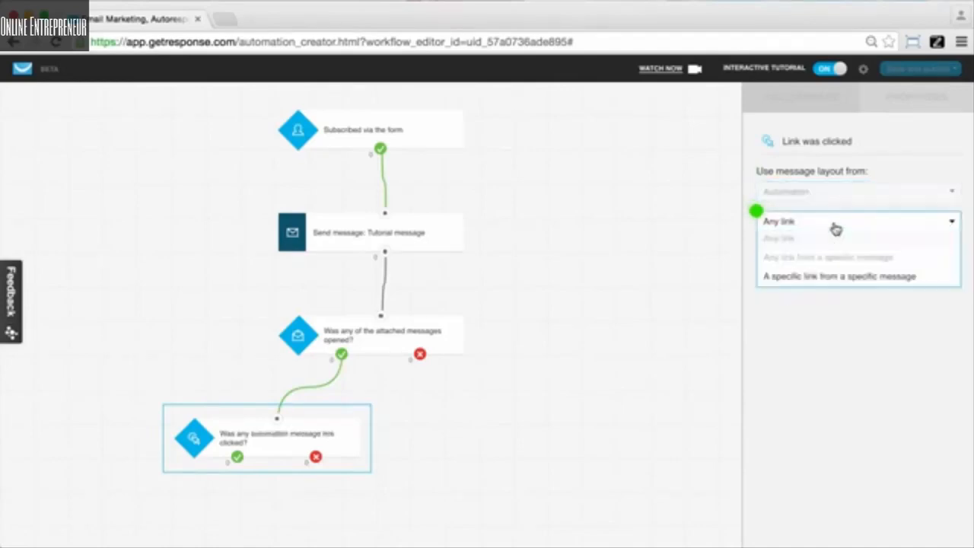
{"action": "left_click", "coordinate": [818, 276]}
{"action": "left_click", "coordinate": [841, 271]}
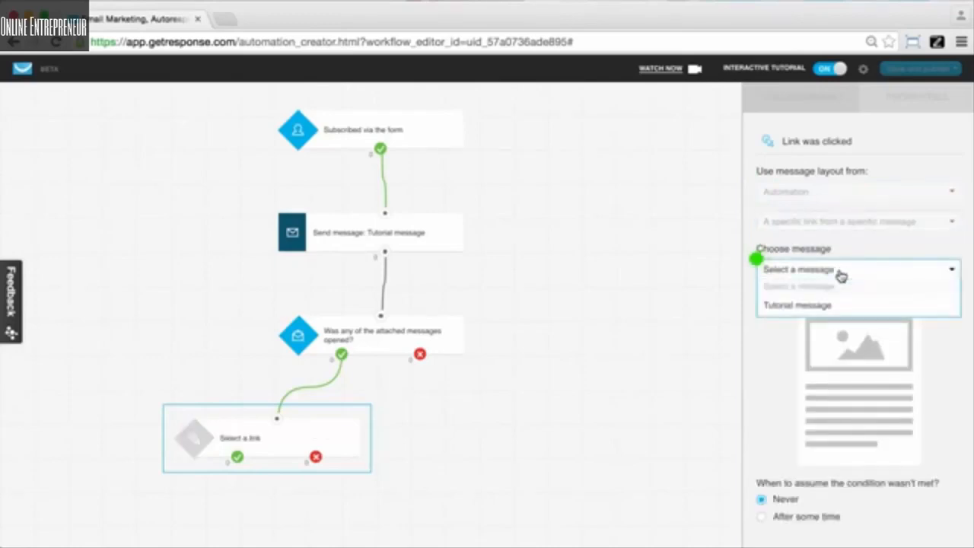
{"action": "left_click", "coordinate": [798, 304]}
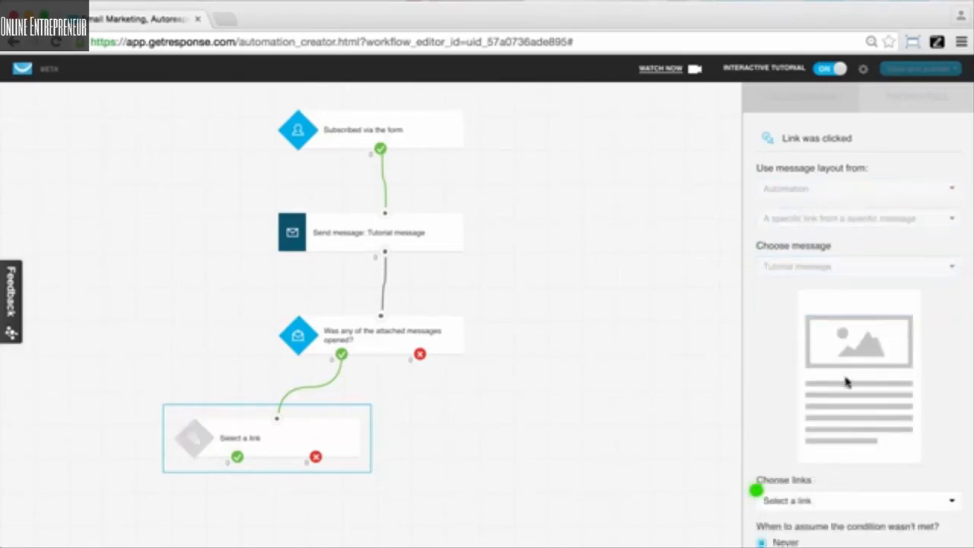
{"action": "scroll", "coordinate": [837, 418], "scroll_direction": "down", "scroll_amount": 1}
{"action": "left_click", "coordinate": [822, 460]}
{"action": "left_click", "coordinate": [811, 492]}
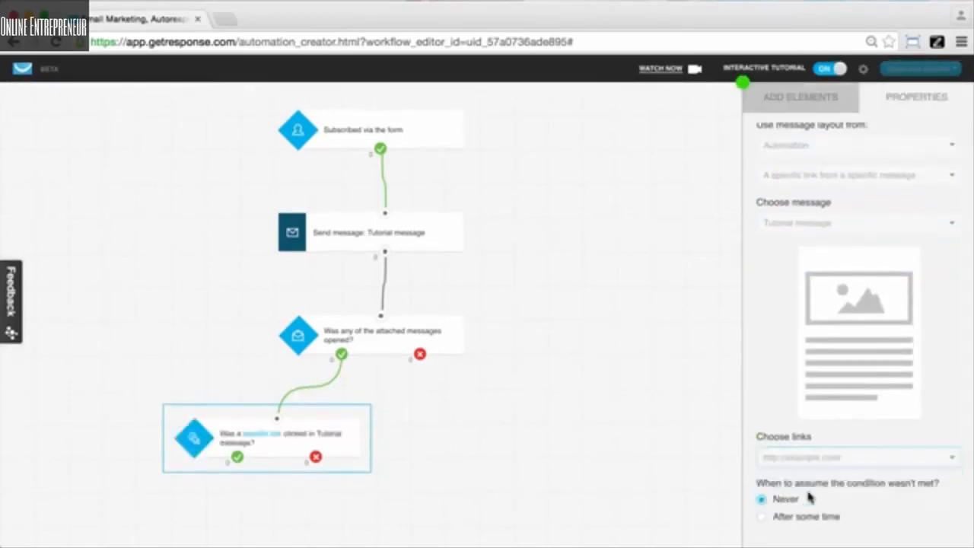
- Add a Tag action and connect it to the not-met branch of the Message opened condition
{"action": "left_click", "coordinate": [822, 112]}
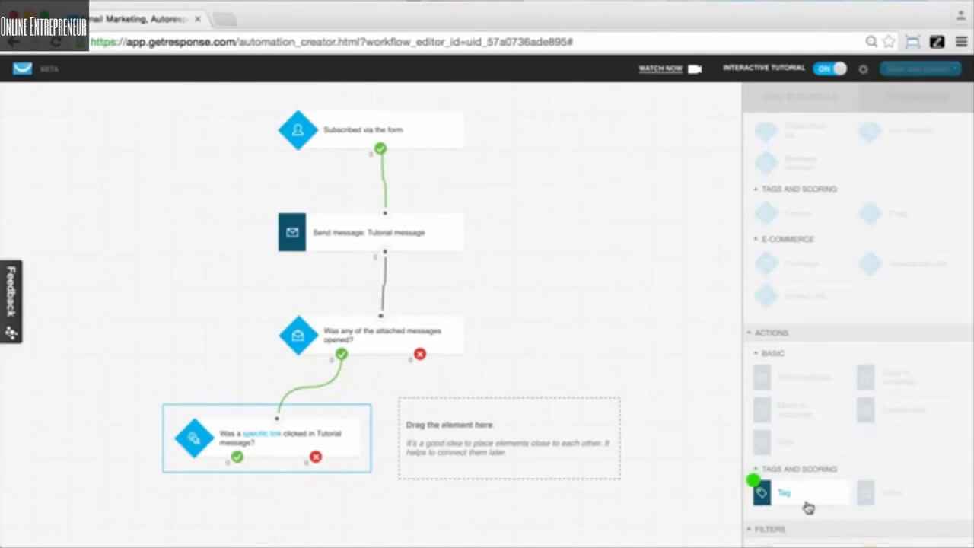
{"action": "left_click_drag", "start_coordinate": [808, 507], "coordinate": [500, 405]}
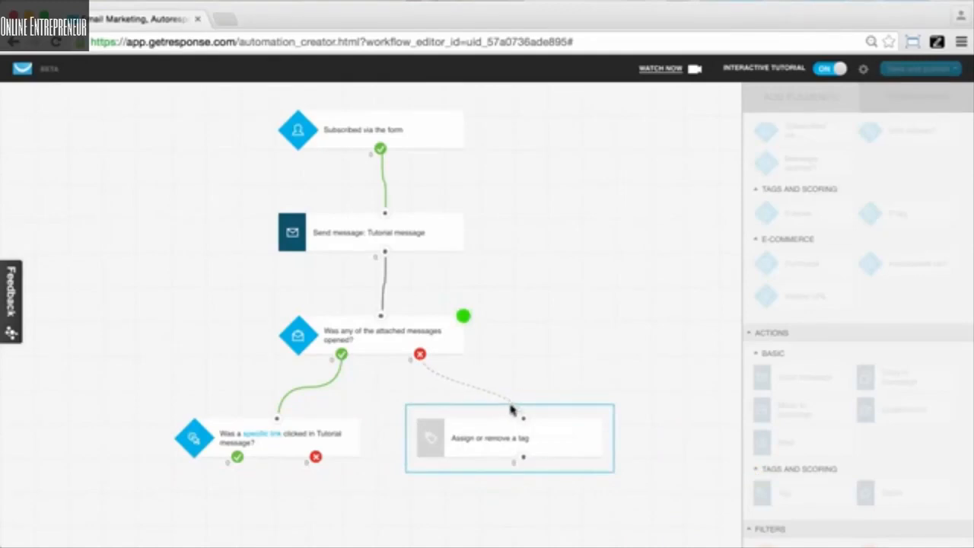
{"action": "left_click_drag", "start_coordinate": [524, 418], "coordinate": [421, 356]}
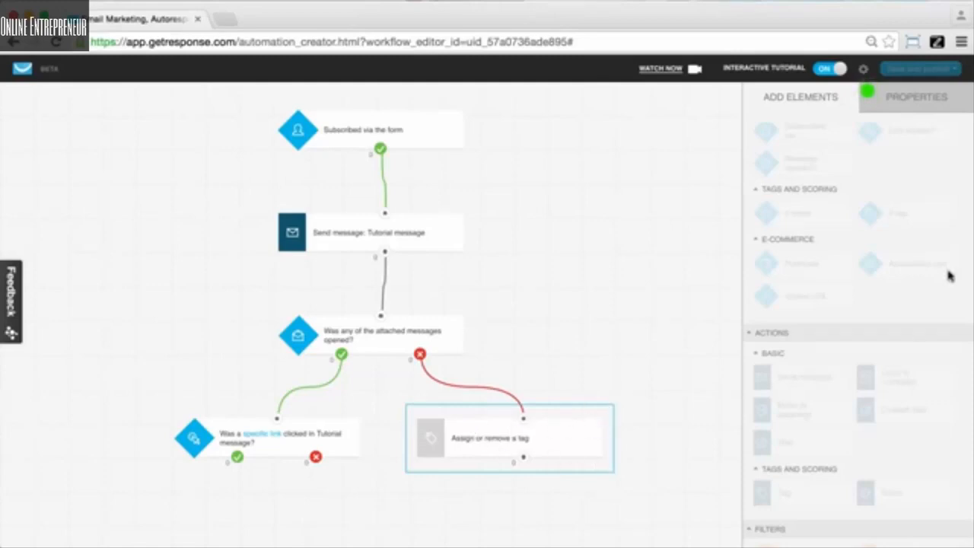
- Create a new tag named inactive_7 and assign it in the Tag action
{"action": "left_click", "coordinate": [913, 104]}
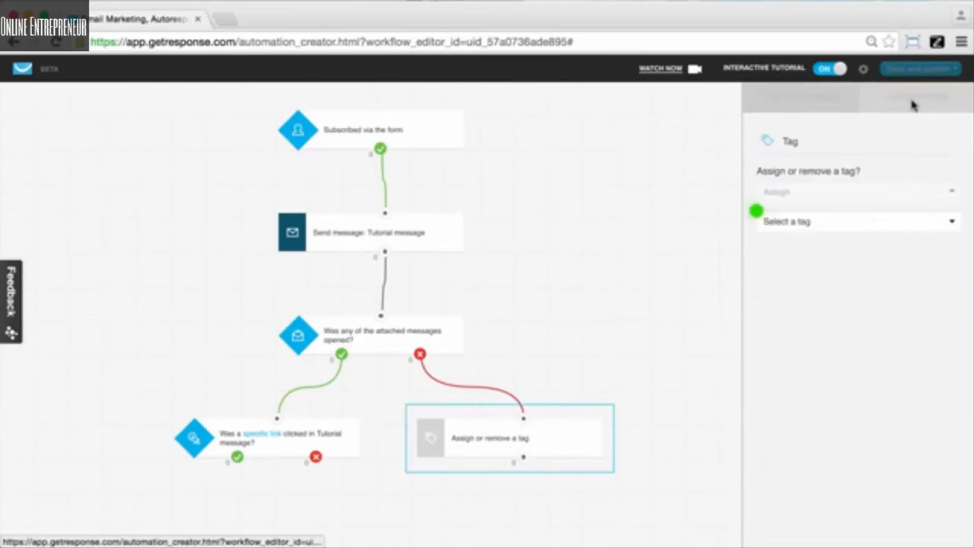
{"action": "left_click", "coordinate": [821, 220]}
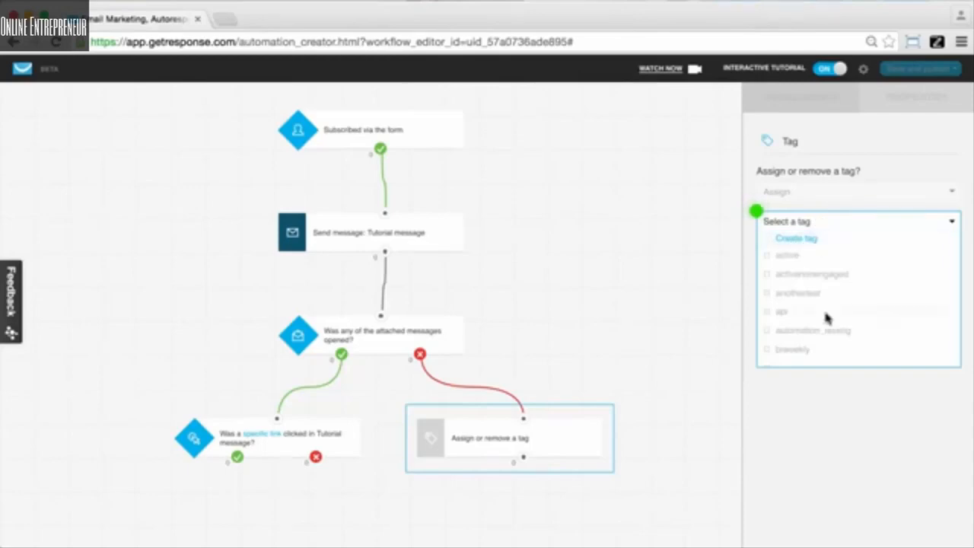
{"action": "scroll", "coordinate": [825, 313], "scroll_direction": "down", "scroll_amount": 5}
{"action": "scroll", "coordinate": [823, 303], "scroll_direction": "up", "scroll_amount": 5}
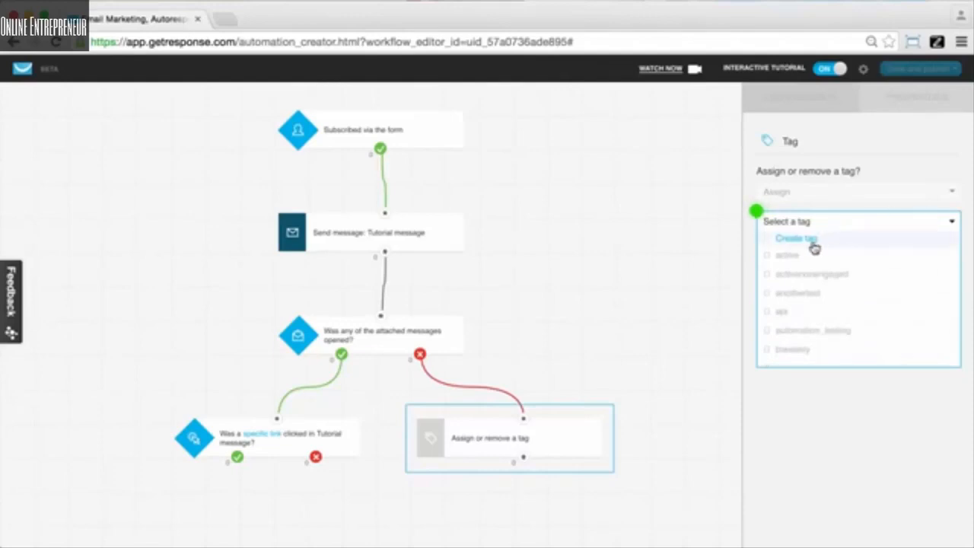
{"action": "left_click", "coordinate": [813, 242]}
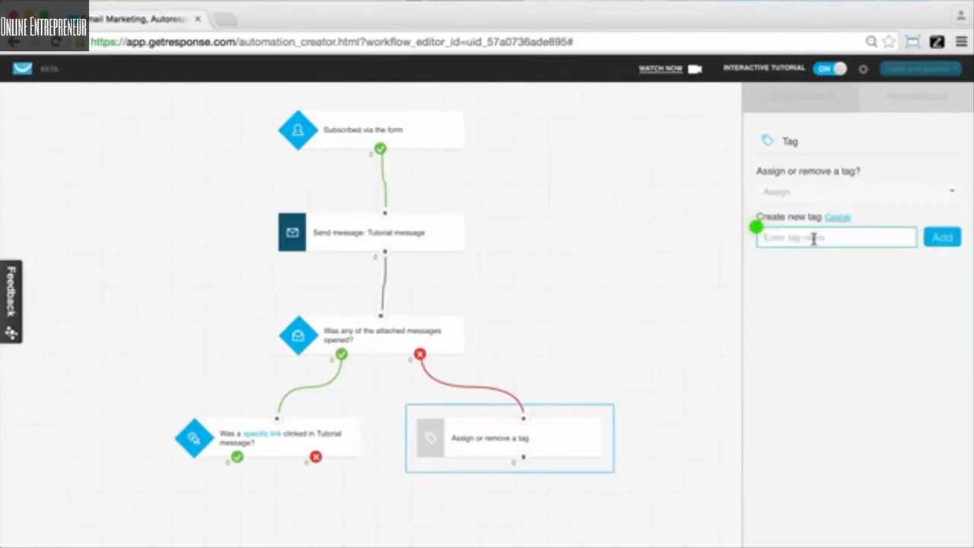
{"action": "type", "text": "inactive_7"}
{"action": "left_click", "coordinate": [954, 248]}
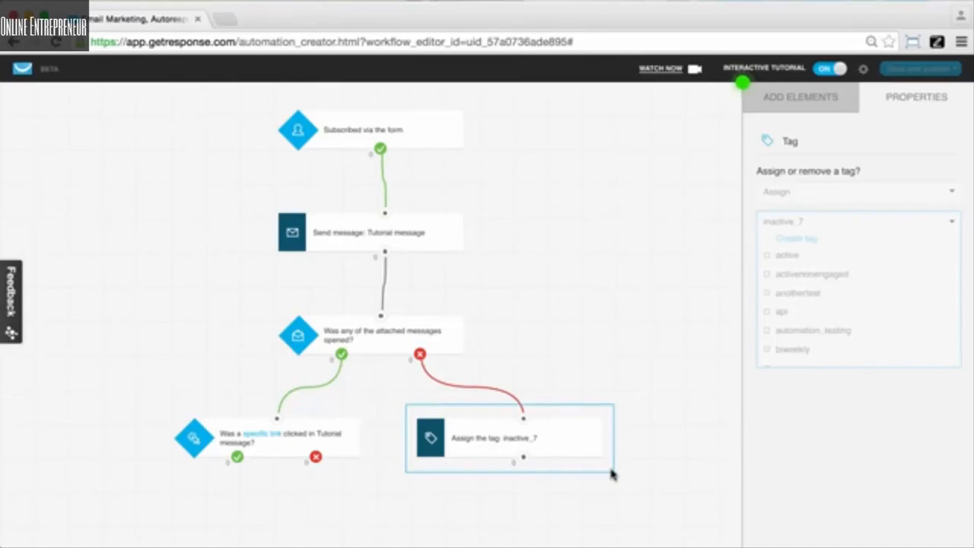
- Add a Score action and connect it to the met-condition branch of the Link clicked condition
{"action": "left_click", "coordinate": [801, 110]}
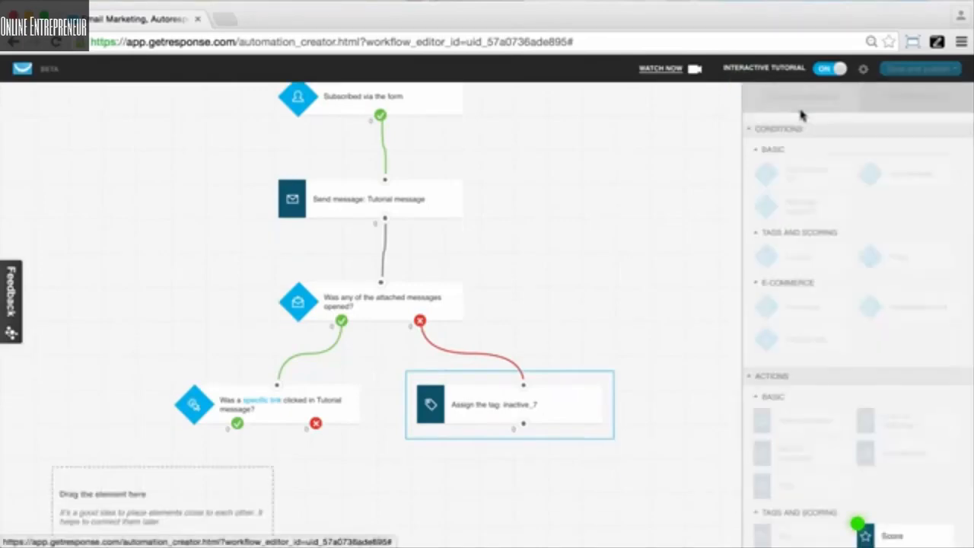
{"action": "scroll", "coordinate": [657, 319], "scroll_direction": "down", "scroll_amount": 2}
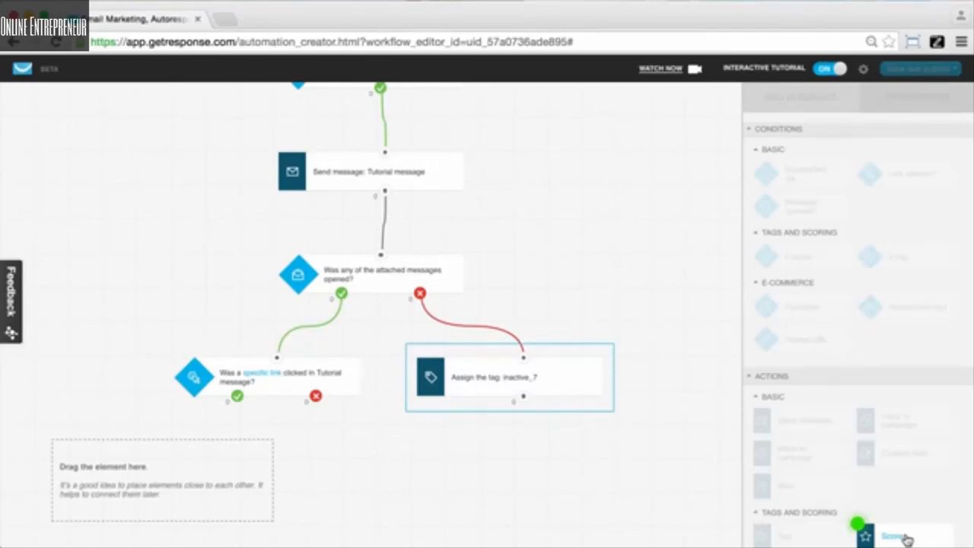
{"action": "left_click_drag", "start_coordinate": [865, 530], "coordinate": [238, 405]}
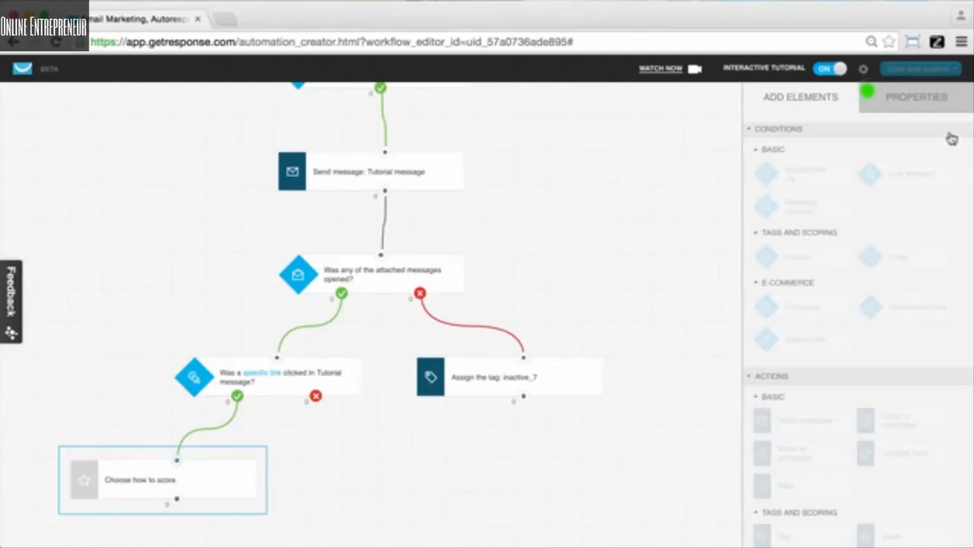
- Set the Score action to add 100 points
{"action": "left_click", "coordinate": [934, 110]}
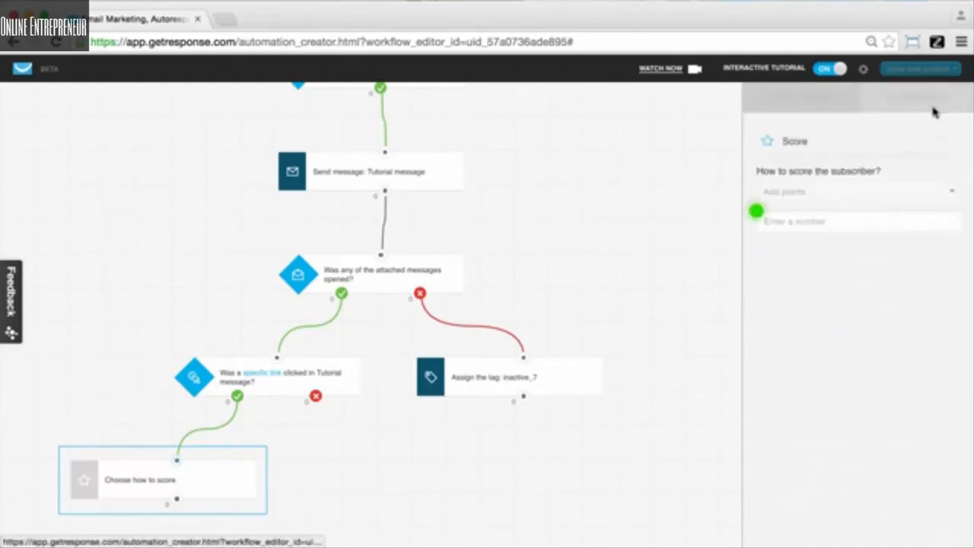
{"action": "left_click", "coordinate": [787, 218]}
{"action": "type", "text": "100"}
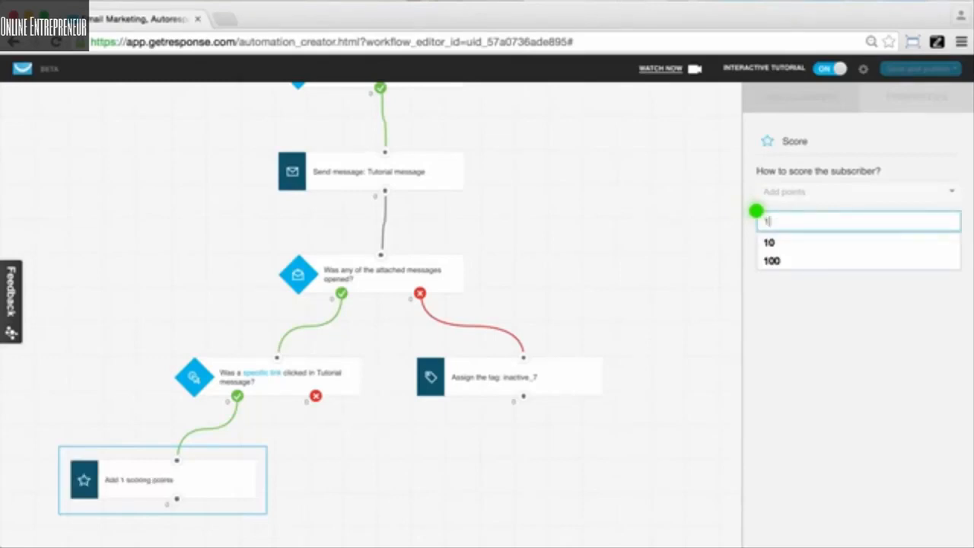
{"action": "left_click", "coordinate": [829, 439]}
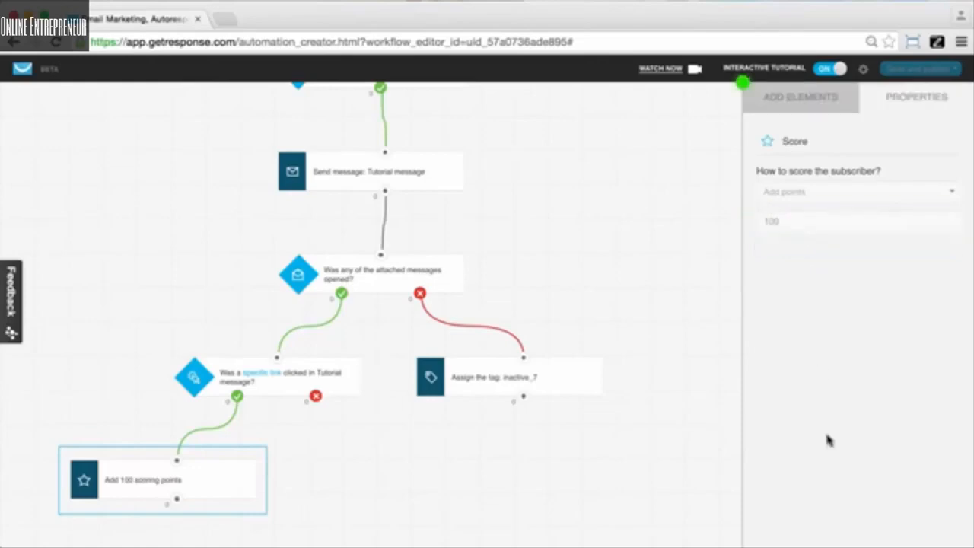
- Add a second Tag action and connect it to the not-met branch of the Link clicked condition
{"action": "left_click", "coordinate": [793, 96]}
{"action": "left_click_drag", "start_coordinate": [761, 535], "coordinate": [186, 492]}
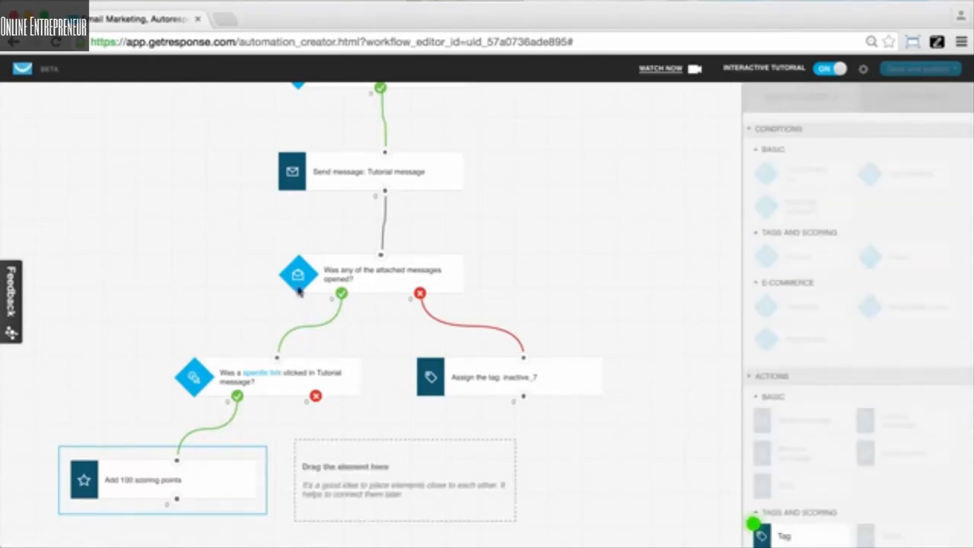
{"action": "scroll", "coordinate": [864, 465], "scroll_direction": "down", "scroll_amount": 2}
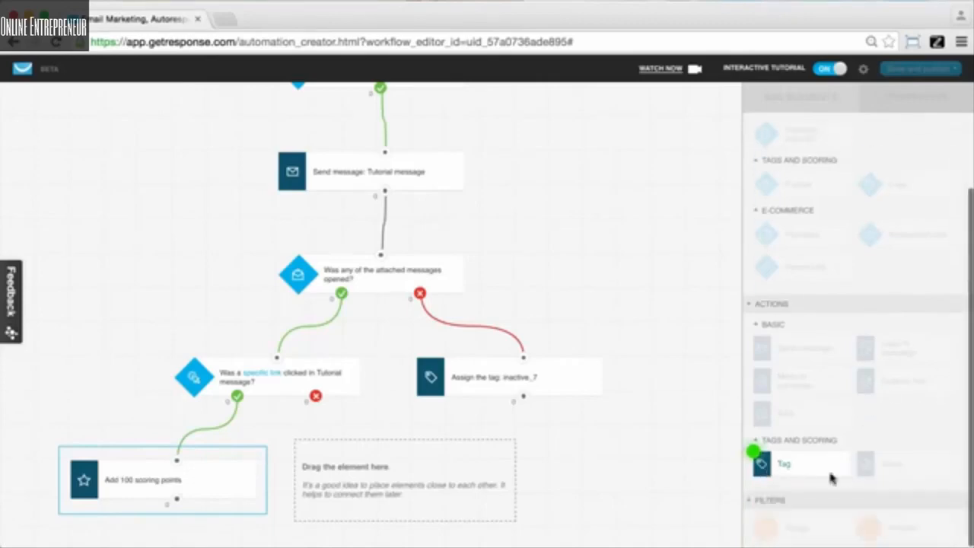
{"action": "left_click_drag", "start_coordinate": [836, 465], "coordinate": [393, 452]}
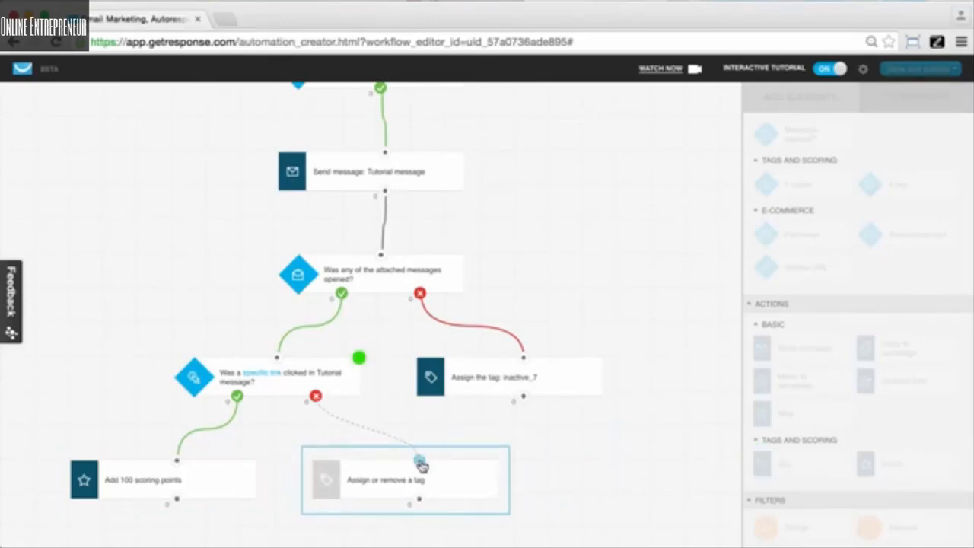
{"action": "left_click_drag", "start_coordinate": [419, 462], "coordinate": [319, 401]}
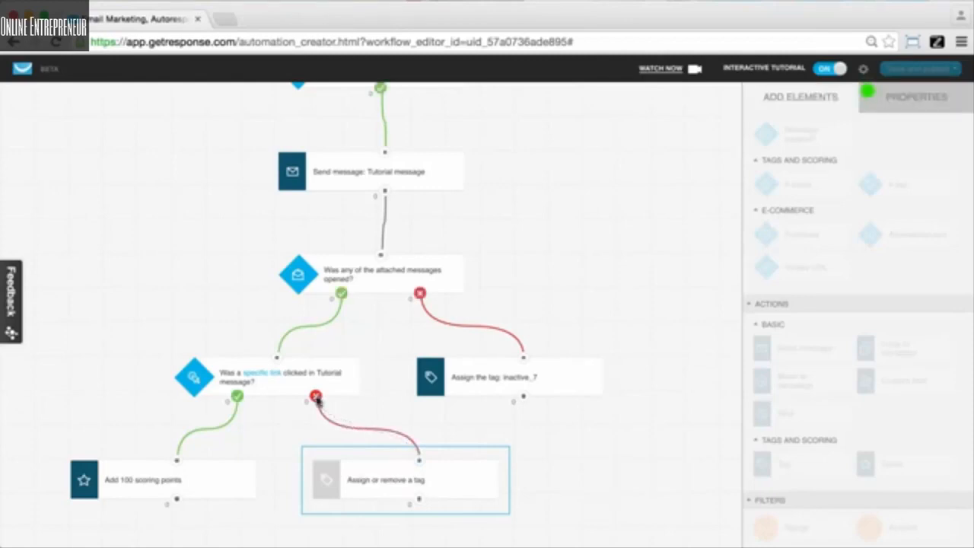
- Assign the existing tag not_engaged in the Tag action on the not-met branch of the Link clicked condition
{"action": "left_click", "coordinate": [918, 109]}
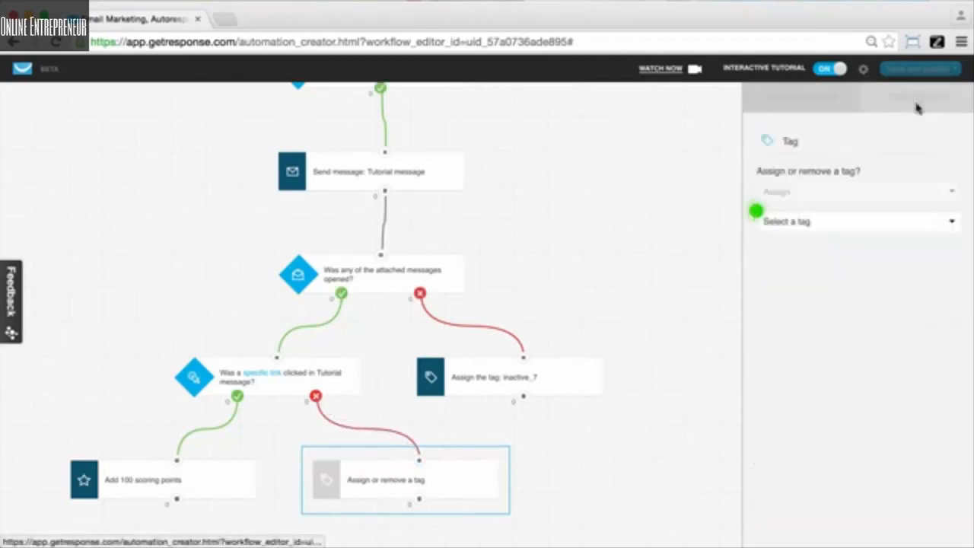
{"action": "left_click", "coordinate": [837, 224]}
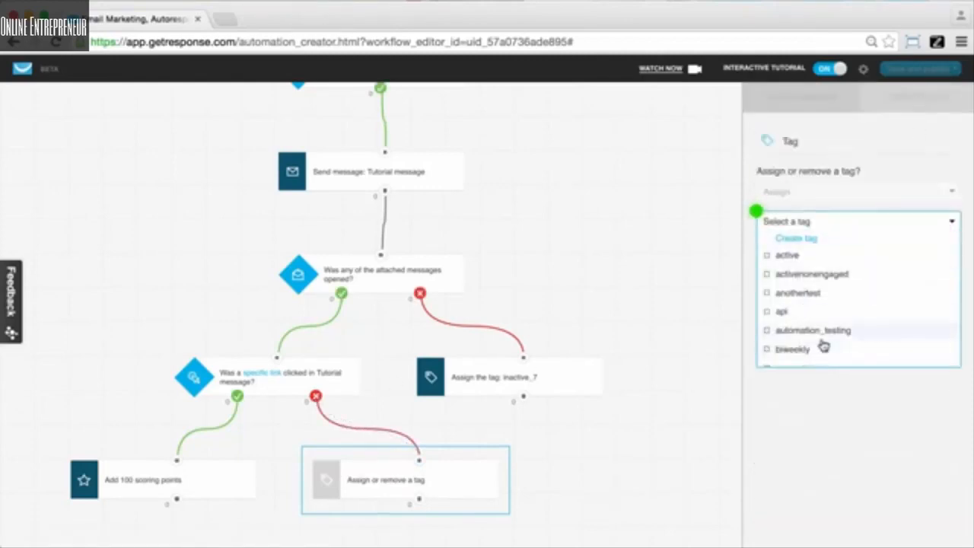
{"action": "scroll", "coordinate": [820, 347], "scroll_direction": "down", "scroll_amount": 3}
{"action": "scroll", "coordinate": [821, 346], "scroll_direction": "down", "scroll_amount": 4}
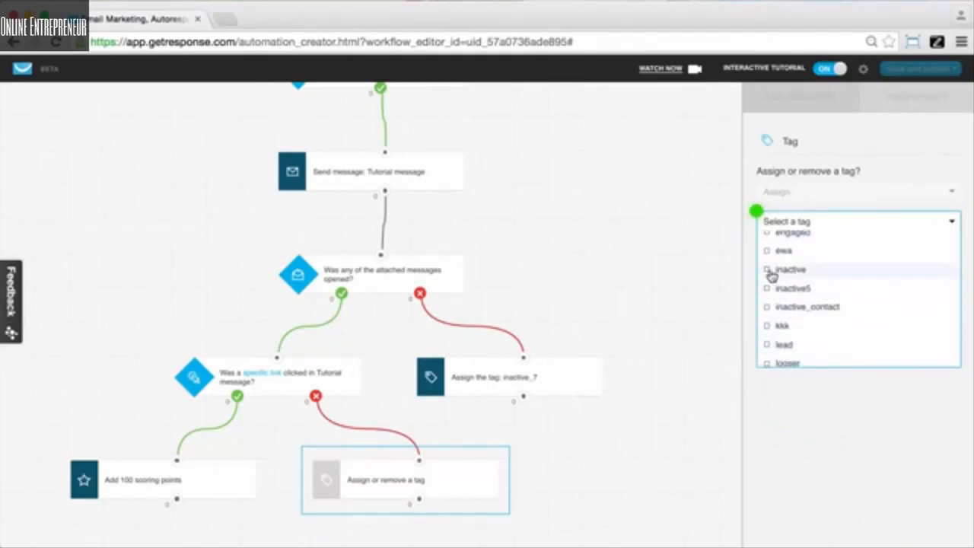
{"action": "scroll", "coordinate": [837, 319], "scroll_direction": "down", "scroll_amount": 2}
{"action": "scroll", "coordinate": [830, 322], "scroll_direction": "down", "scroll_amount": 2}
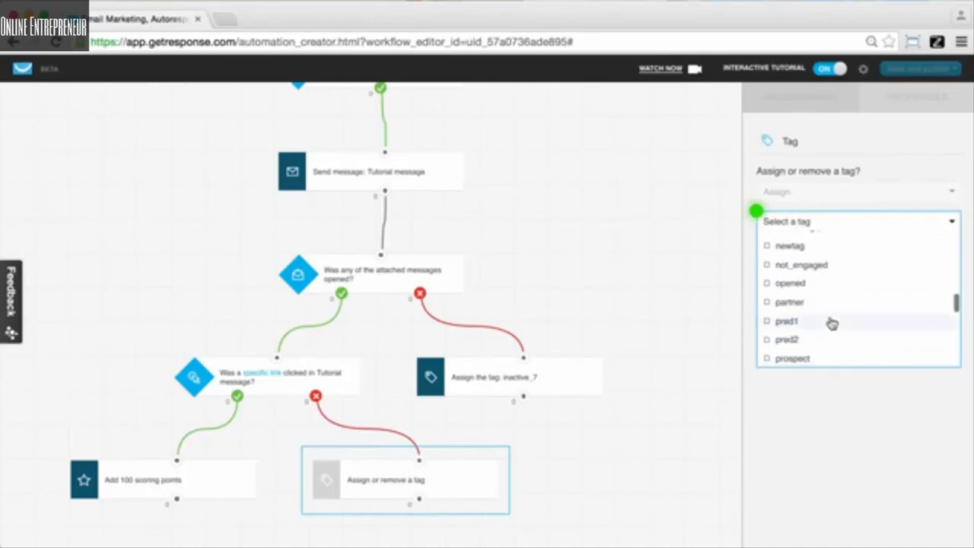
{"action": "left_click", "coordinate": [795, 266]}
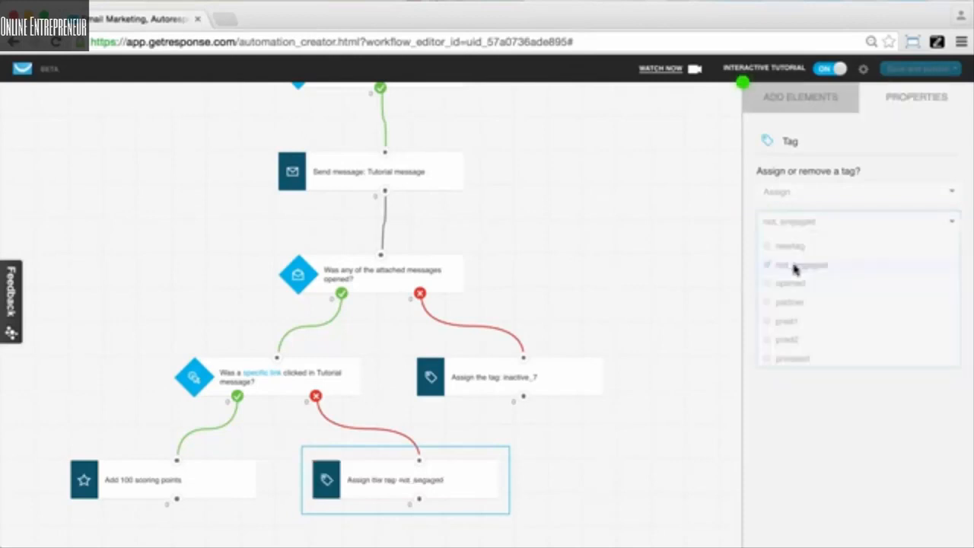
- Add a Wait action below the Add 100 scoring points action and connect the two
{"action": "left_click", "coordinate": [786, 111]}
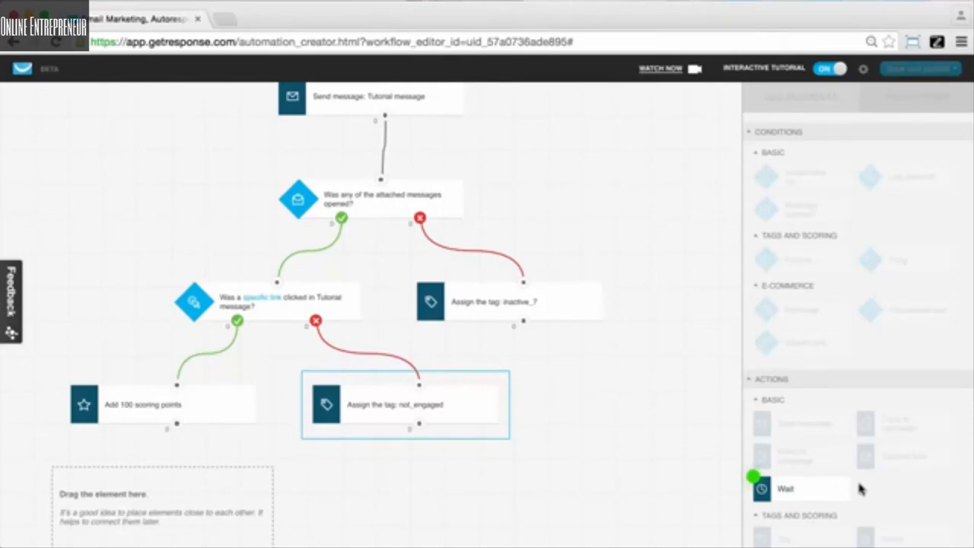
{"action": "left_click_drag", "start_coordinate": [811, 487], "coordinate": [170, 492]}
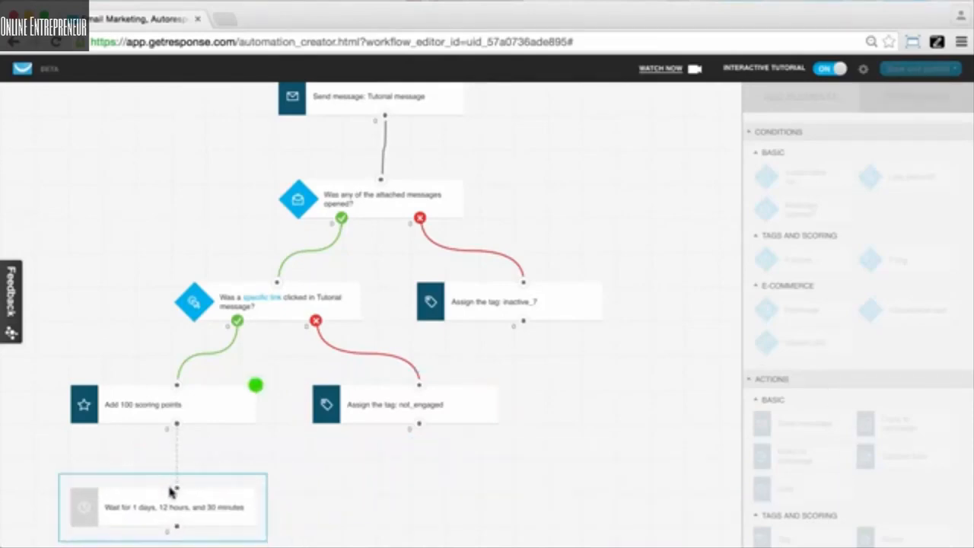
{"action": "mouse_move", "coordinate": [177, 493]}
{"action": "left_click_drag", "start_coordinate": [177, 491], "coordinate": [179, 426]}
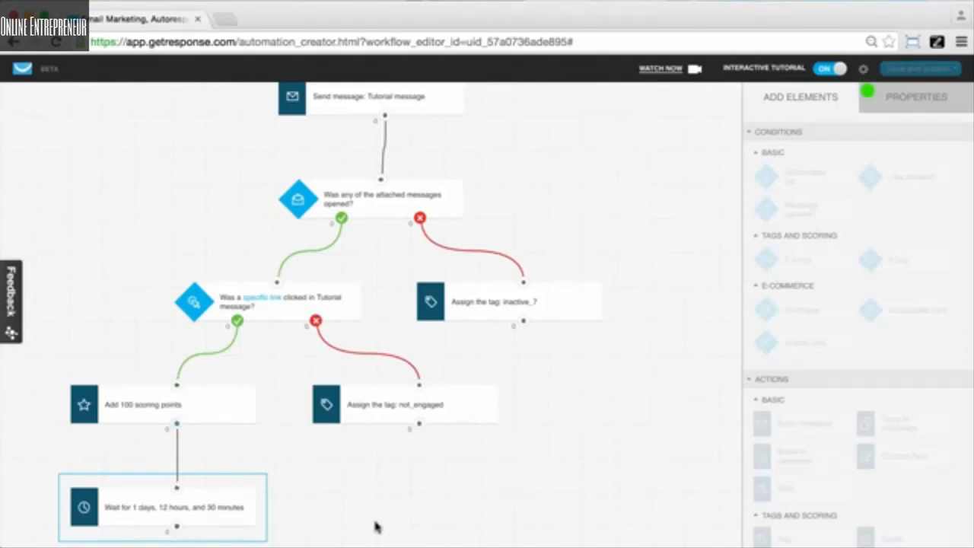
- Set the Wait action's delay to 2 days, 0 hours and 0 minutes
{"action": "left_click", "coordinate": [907, 97]}
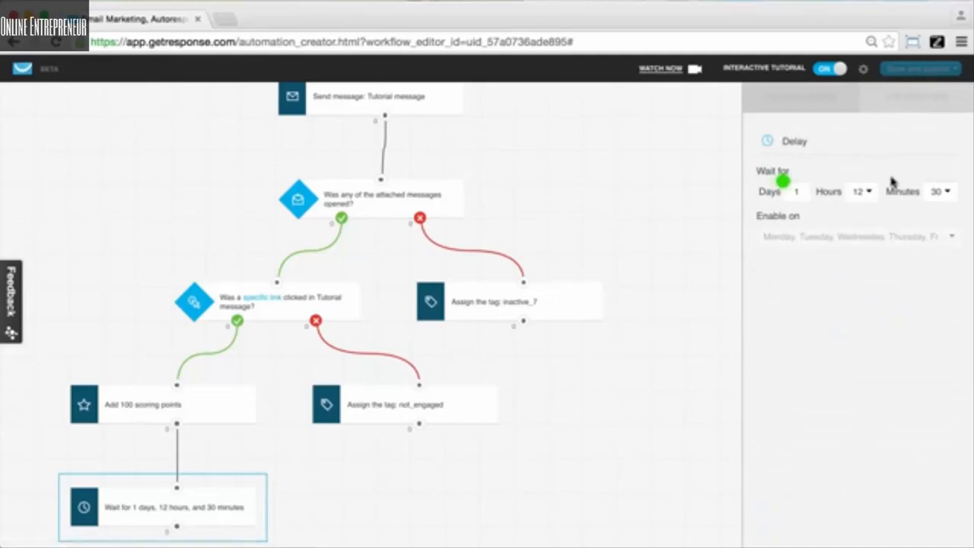
{"action": "left_click", "coordinate": [794, 192]}
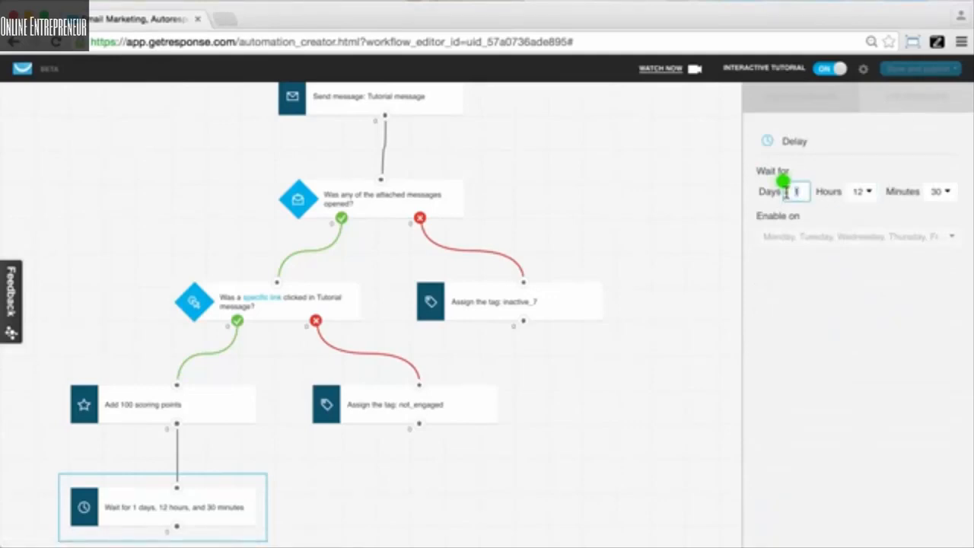
{"action": "type", "text": "2"}
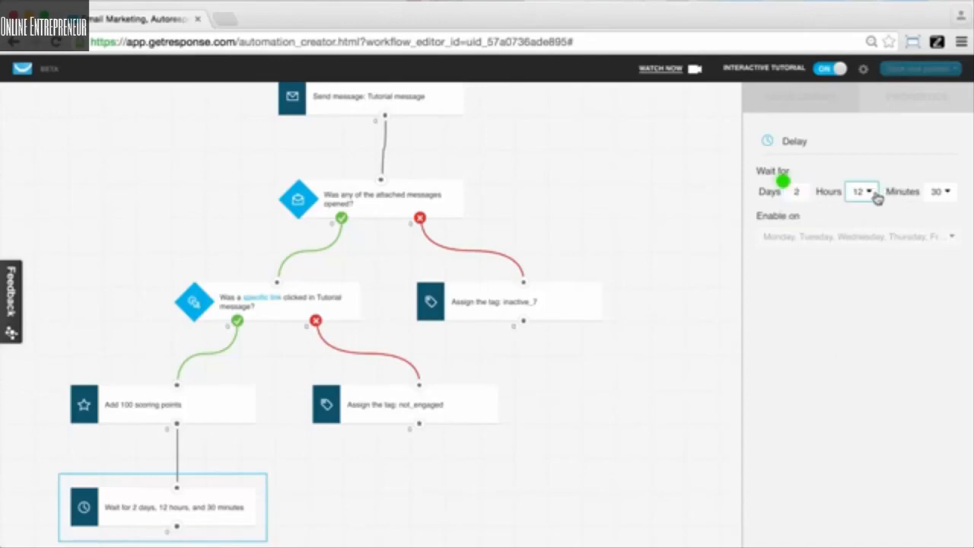
{"action": "left_click", "coordinate": [866, 193]}
{"action": "left_click", "coordinate": [865, 212]}
{"action": "left_click", "coordinate": [951, 191]}
{"action": "left_click", "coordinate": [944, 210]}
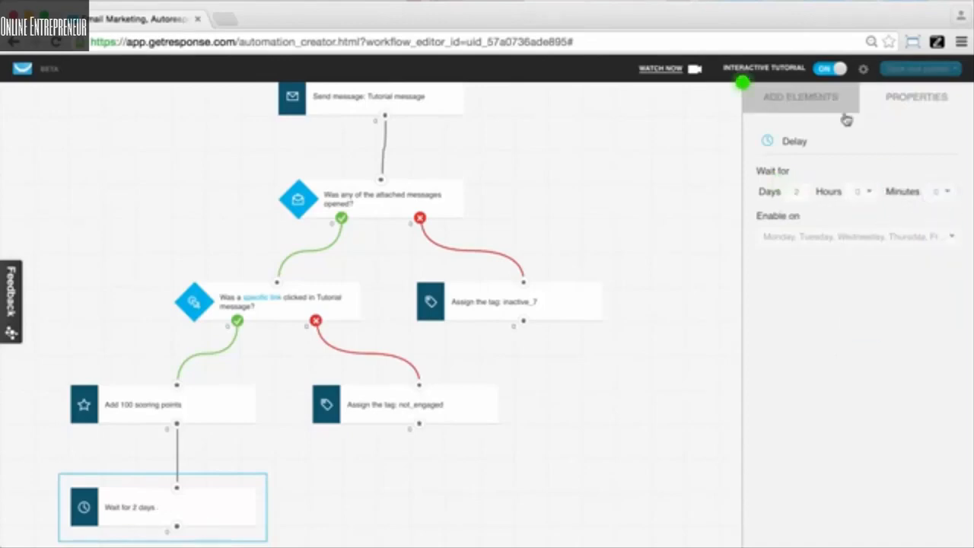
- Add a second Send message action below the Wait action and connect the two
{"action": "left_click", "coordinate": [816, 106]}
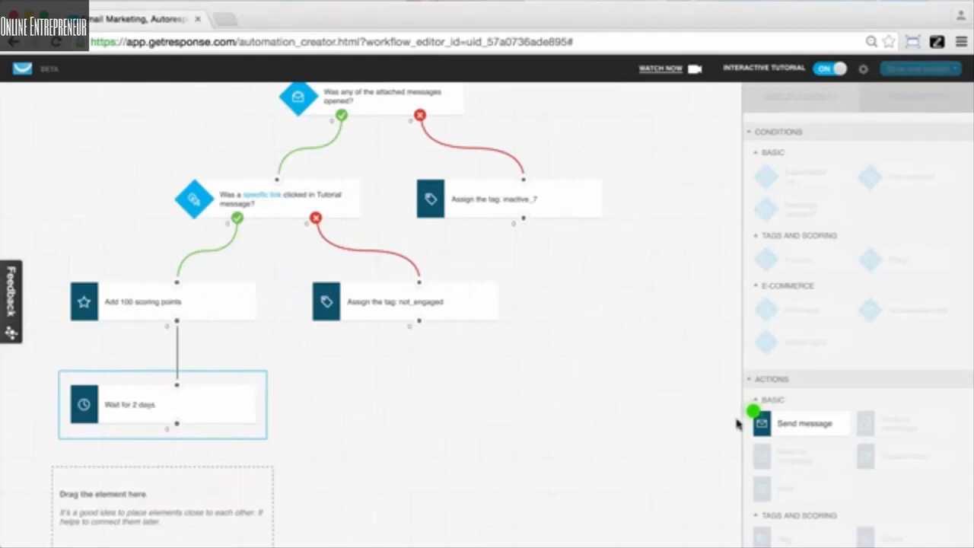
{"action": "left_click_drag", "start_coordinate": [760, 421], "coordinate": [333, 439]}
{"action": "left_click_drag", "start_coordinate": [448, 434], "coordinate": [177, 426]}
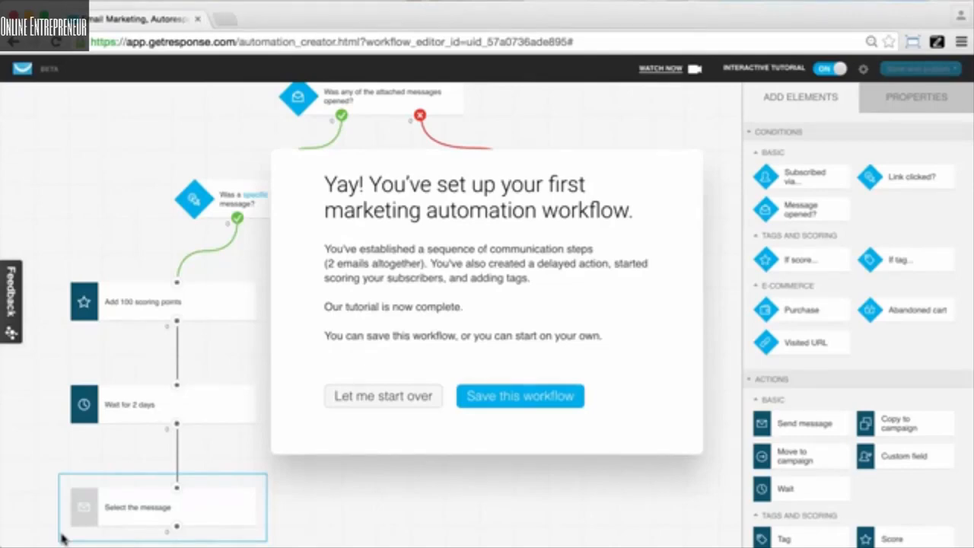
{"action": "scroll", "coordinate": [784, 423], "scroll_direction": "down", "scroll_amount": 1}
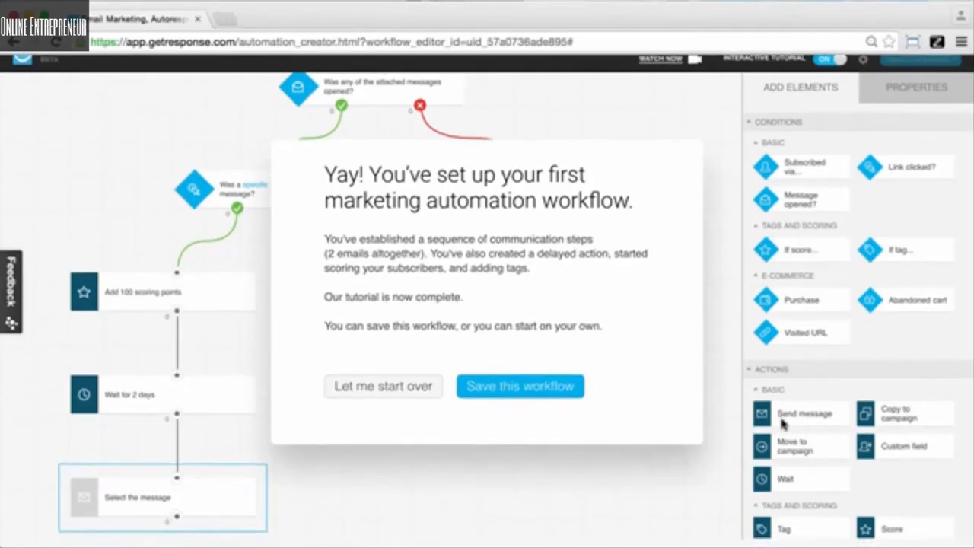